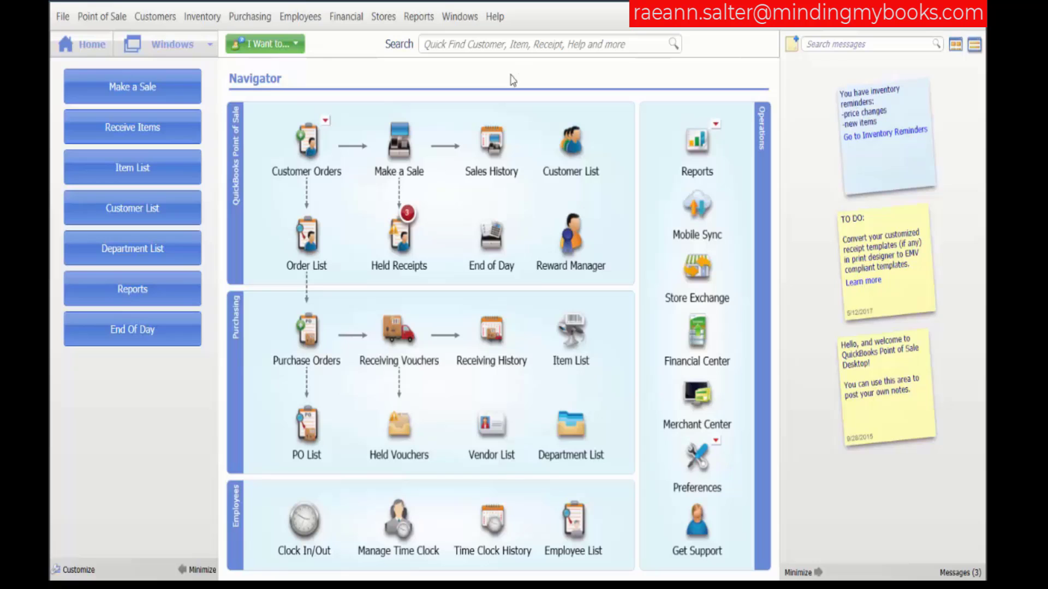
- Start a new item from the Item List, naming it HP Computer with the type Inventory
click(569, 336)
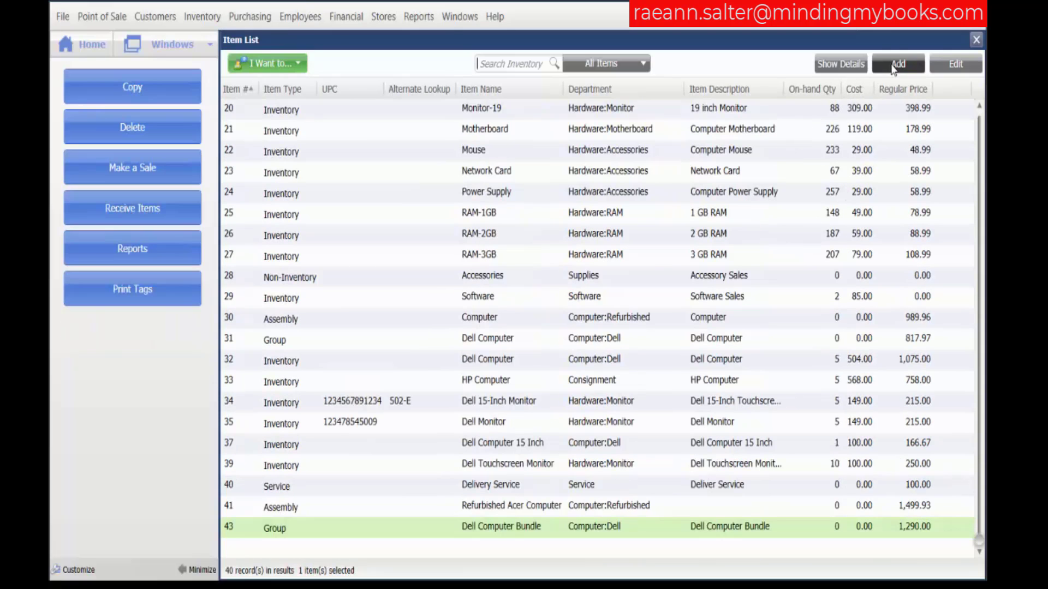
click(894, 64)
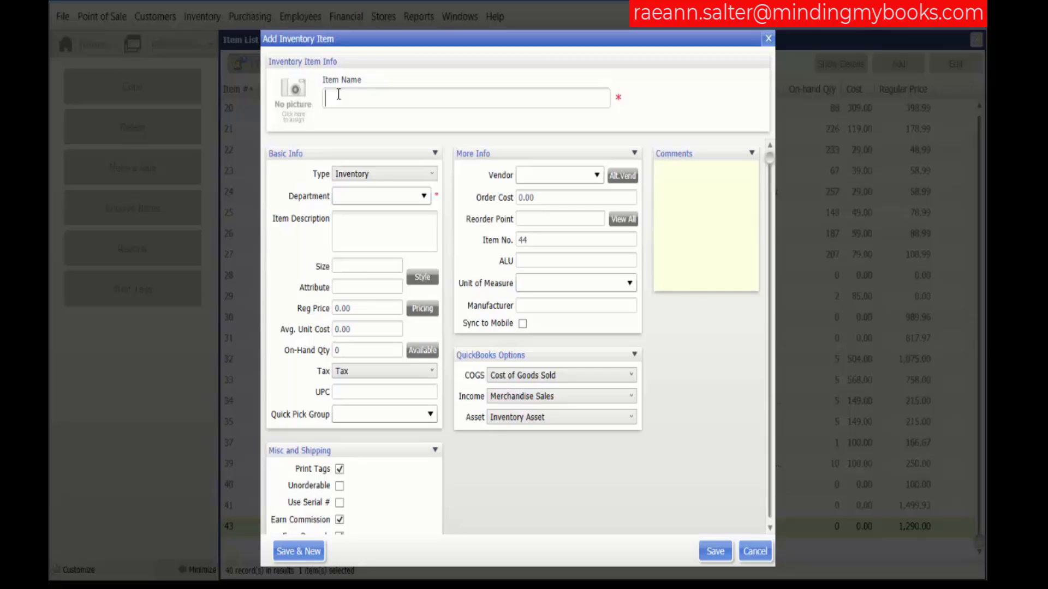
text(HP Computer)
click(433, 171)
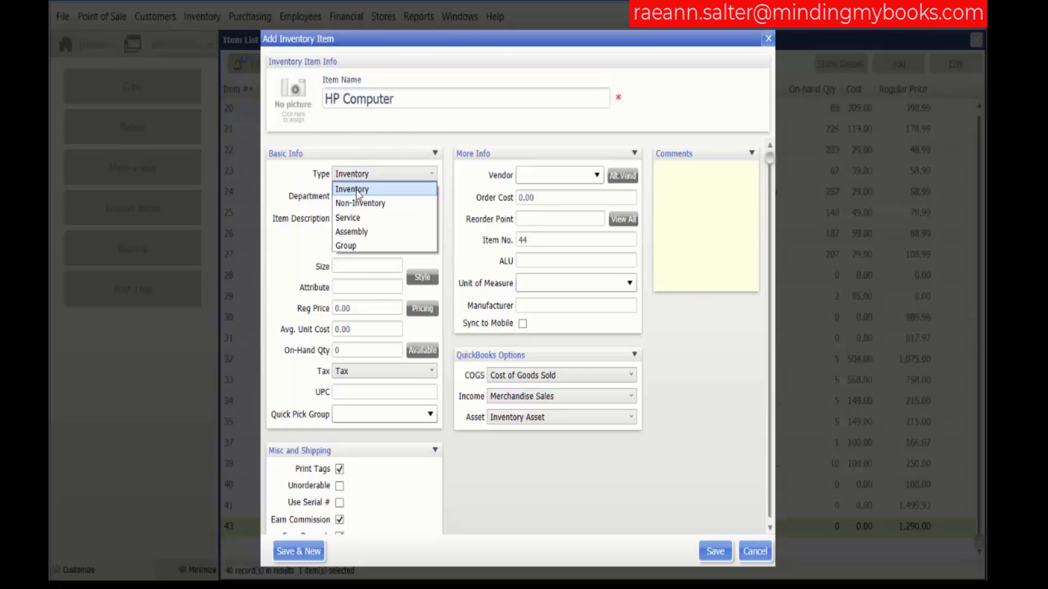
click(358, 191)
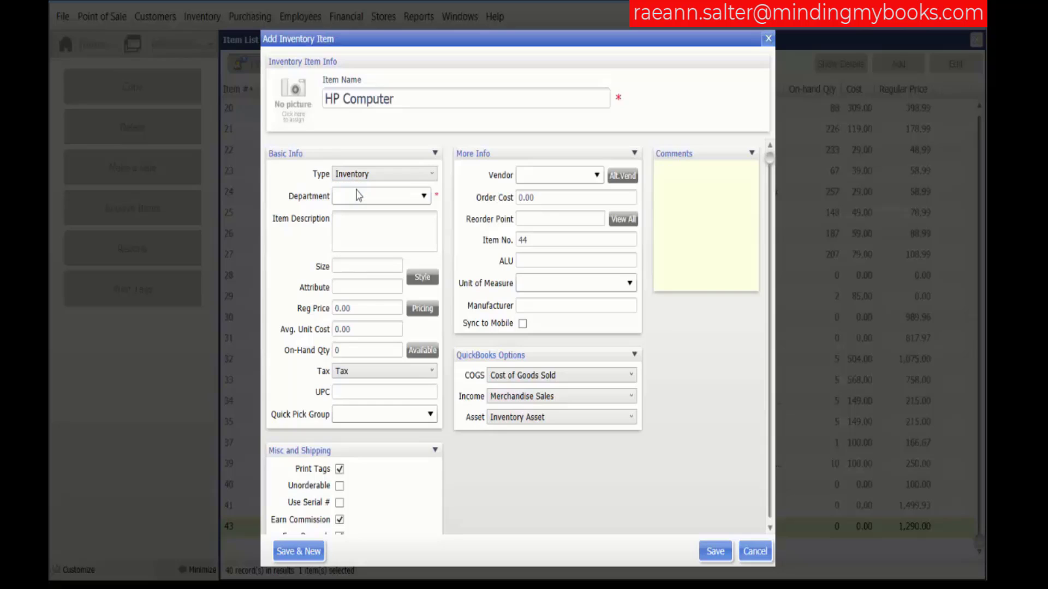
- Assign the item to the department Computer:HP and add it as a new department
click(425, 198)
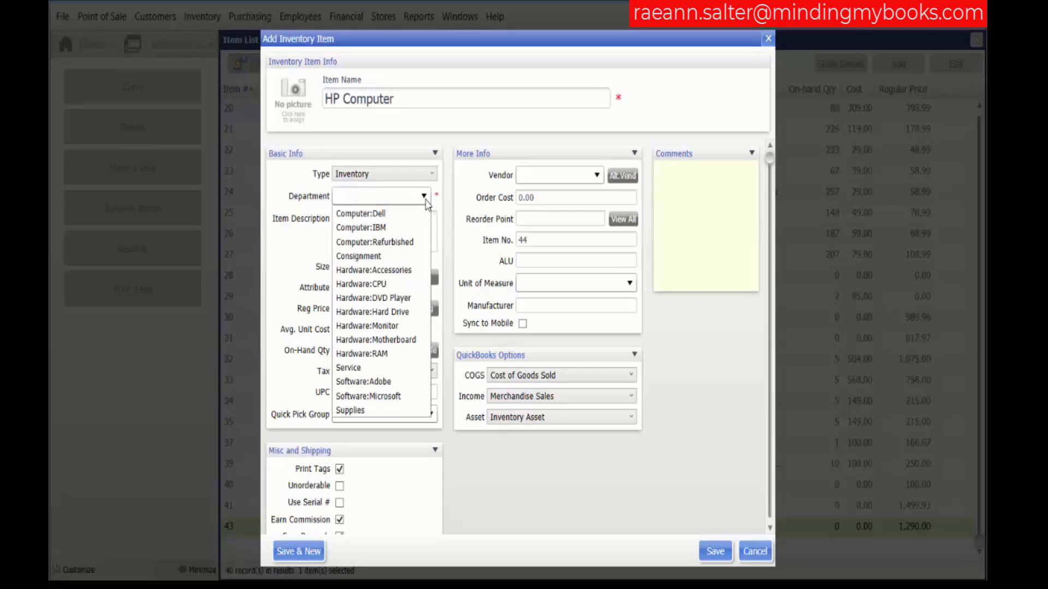
text(Computer:HP)
key(Tab)
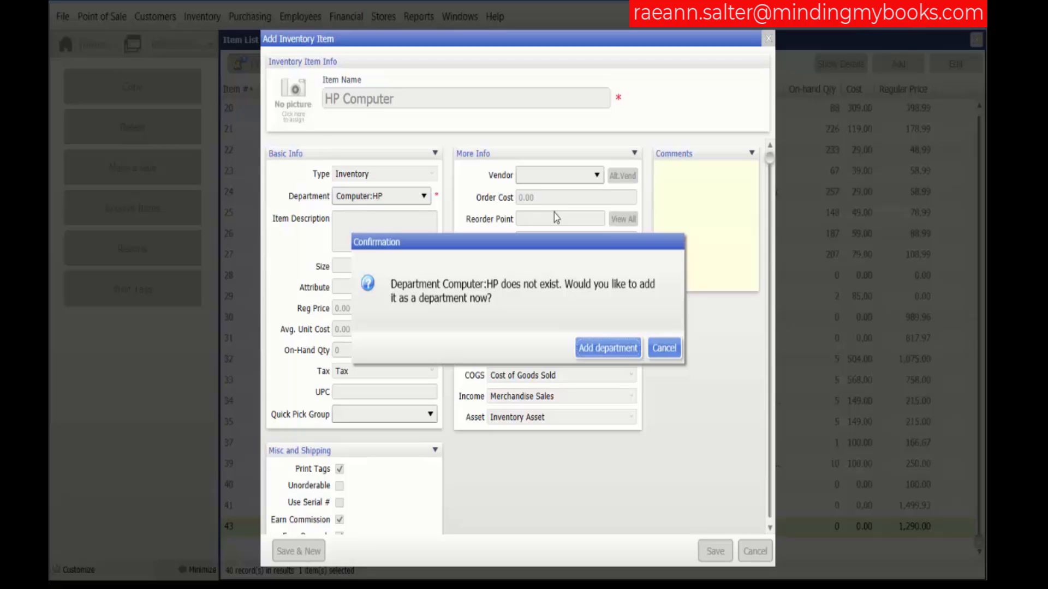
click(615, 354)
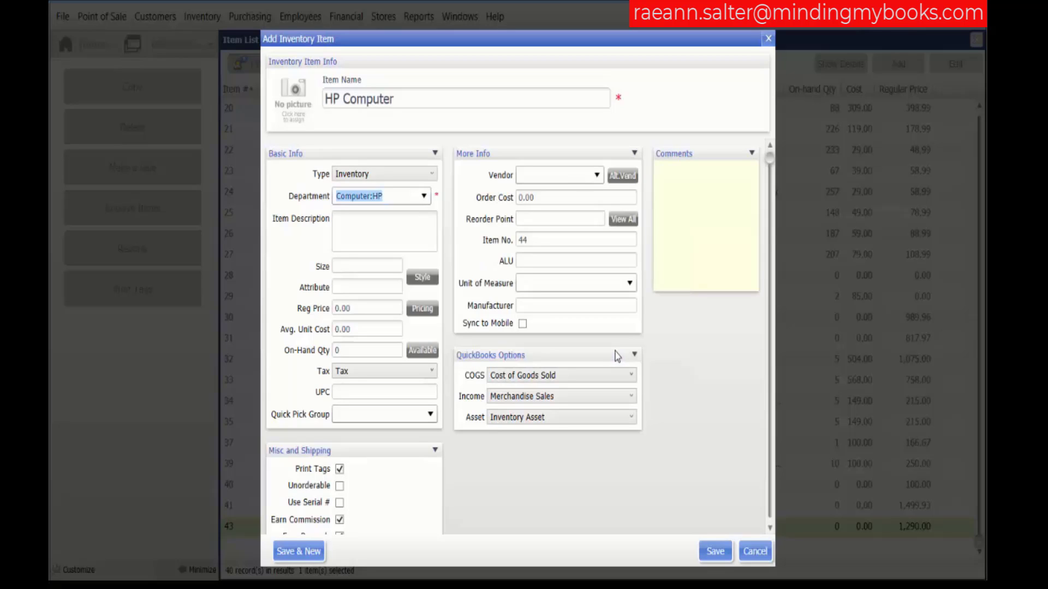
- Copy the item name HP Computer into the item description
click(398, 221)
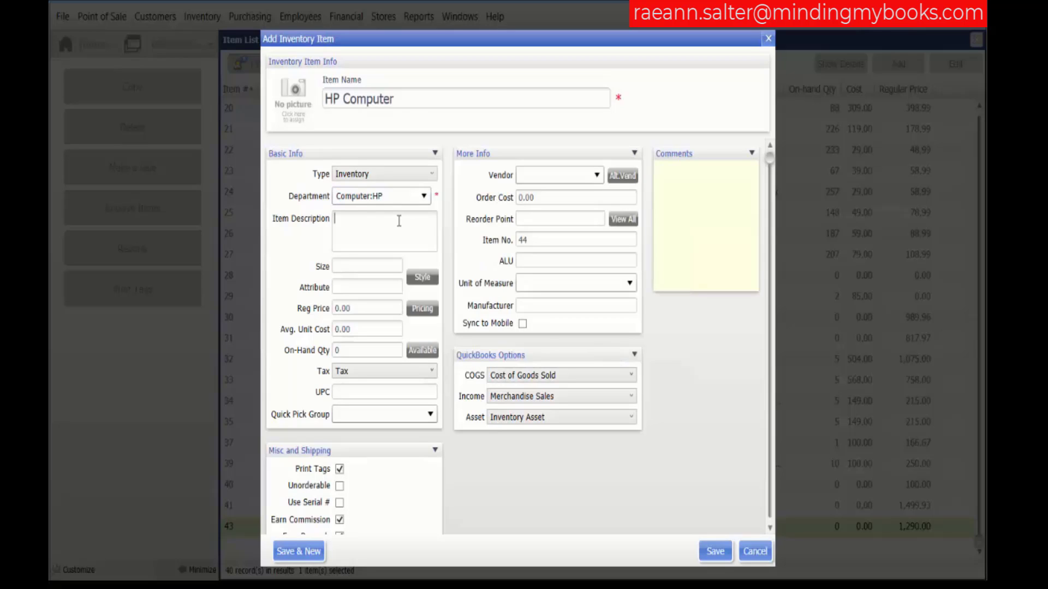
click(406, 97)
key(ctrl+c)
right_click(393, 98)
click(409, 115)
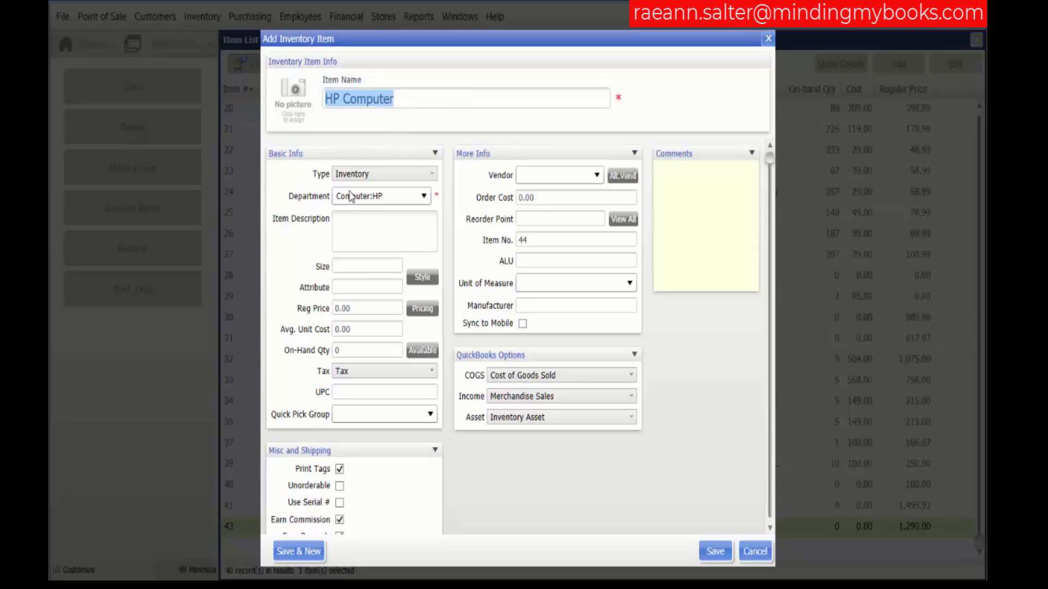
click(347, 218)
right_click(347, 219)
click(363, 254)
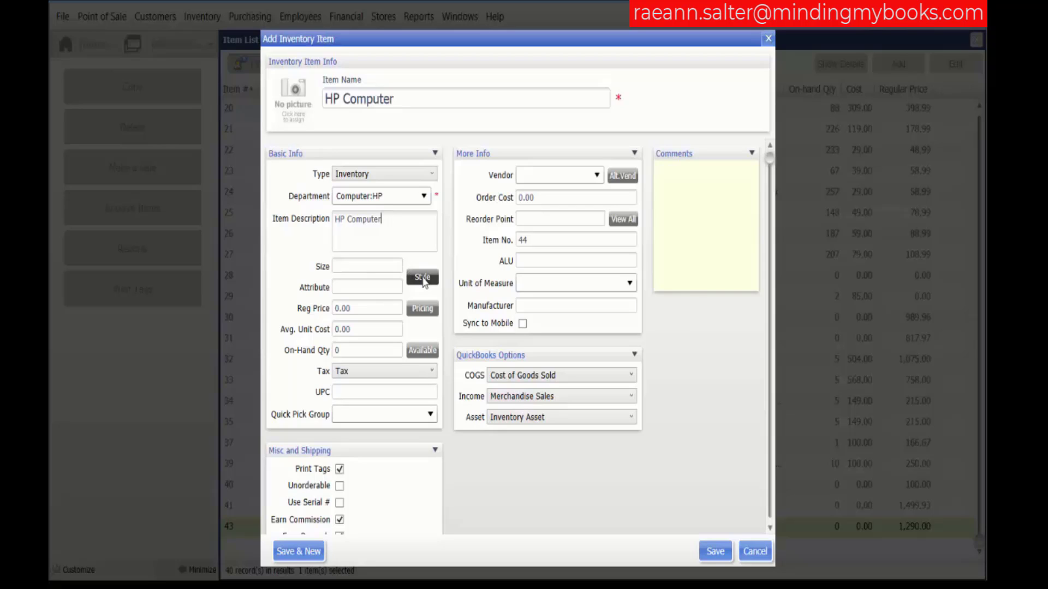
- Save the item to open its style grid, and enter Black and White as the first two attributes
click(423, 279)
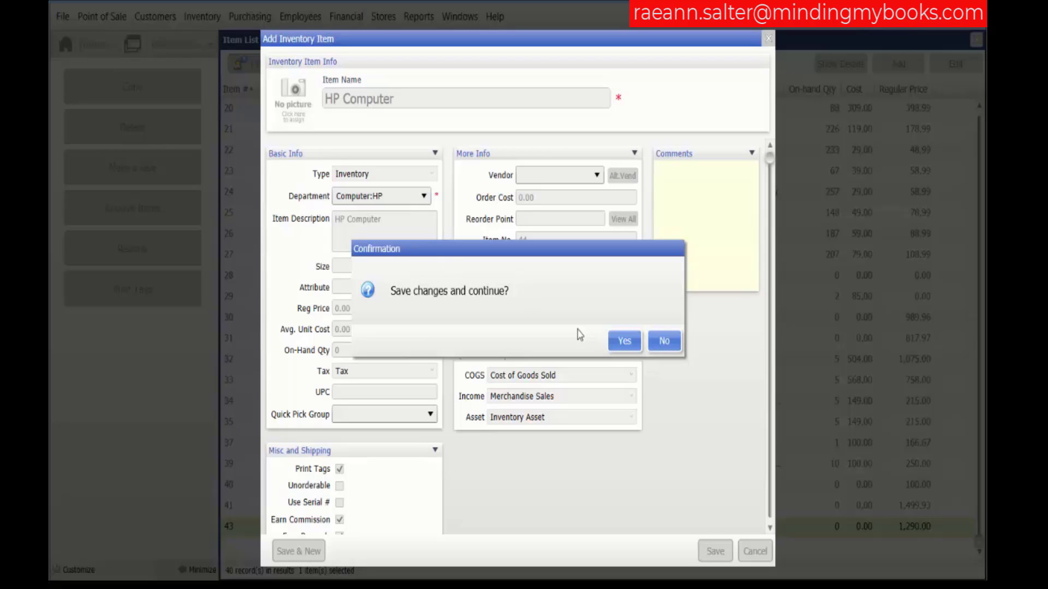
click(630, 344)
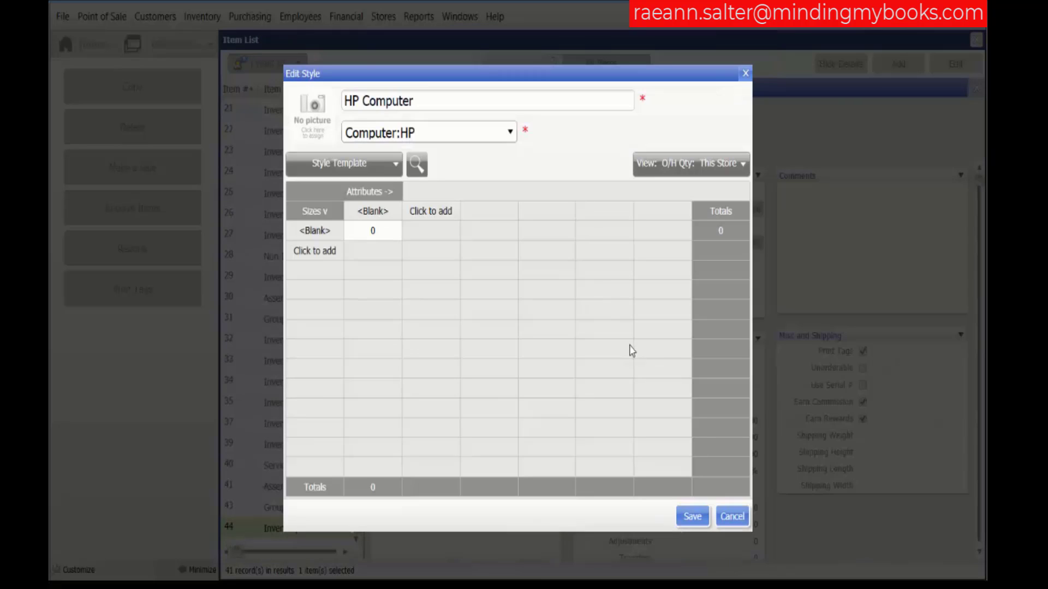
click(381, 212)
text(Black)
key(Return)
key(Return)
text(White)
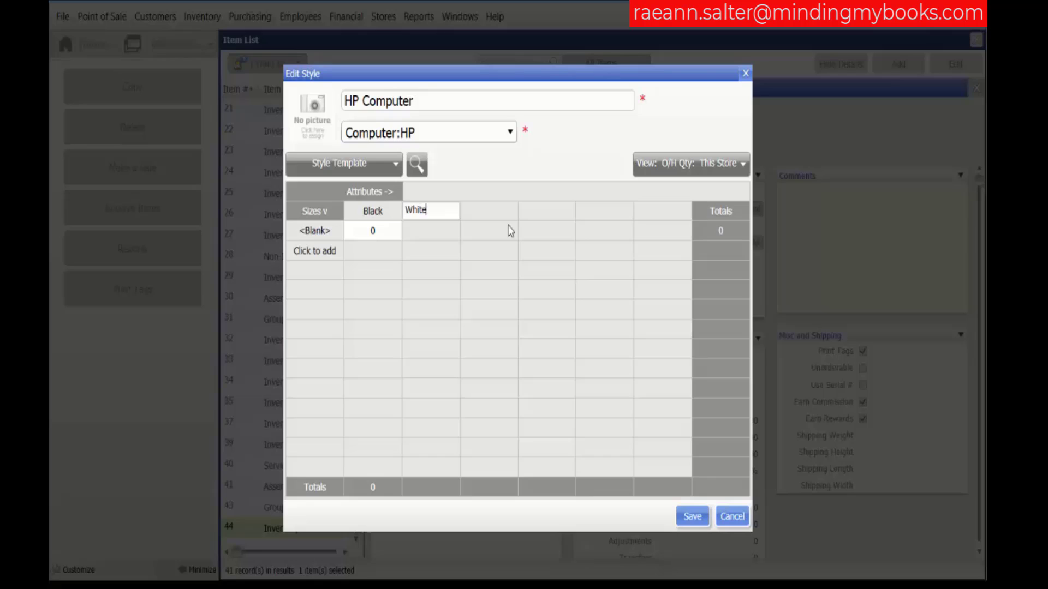
key(Return)
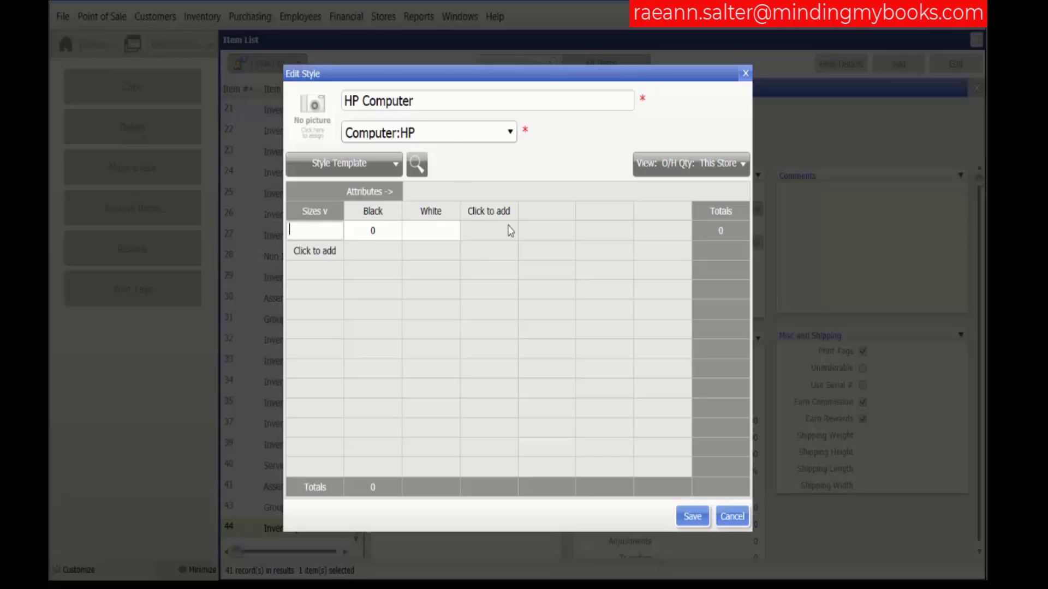
- Add Grey, Blue and Red as further attributes in the style grid
click(513, 213)
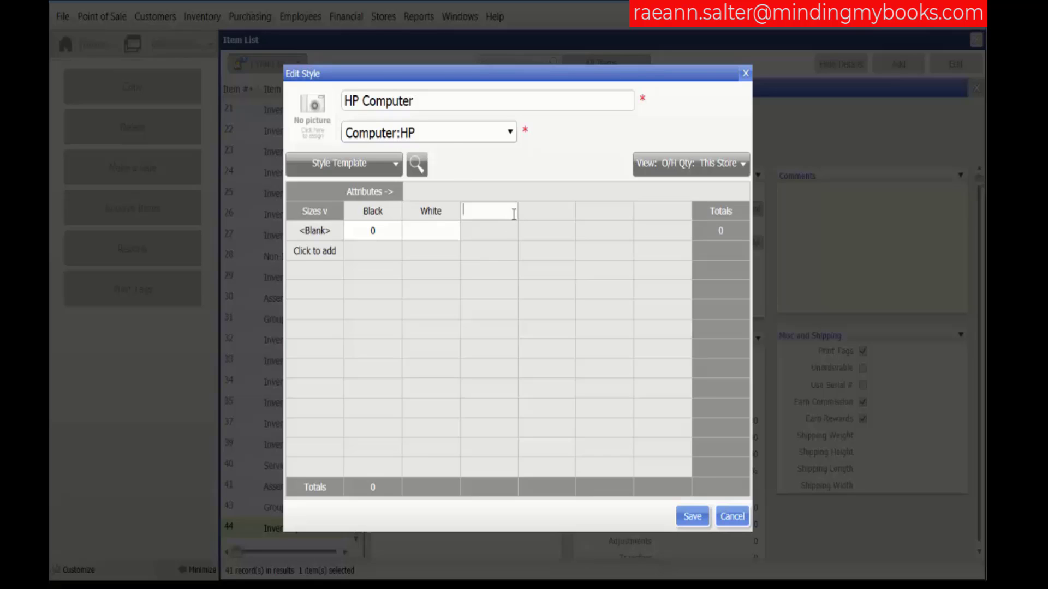
text(Ge)
text(ey)
key(Return)
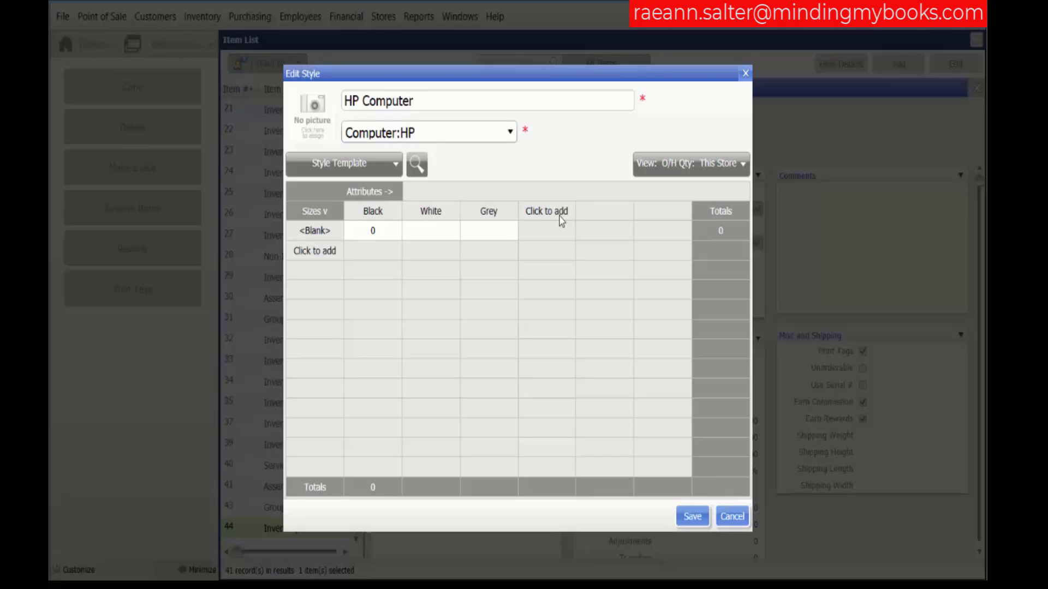
click(560, 215)
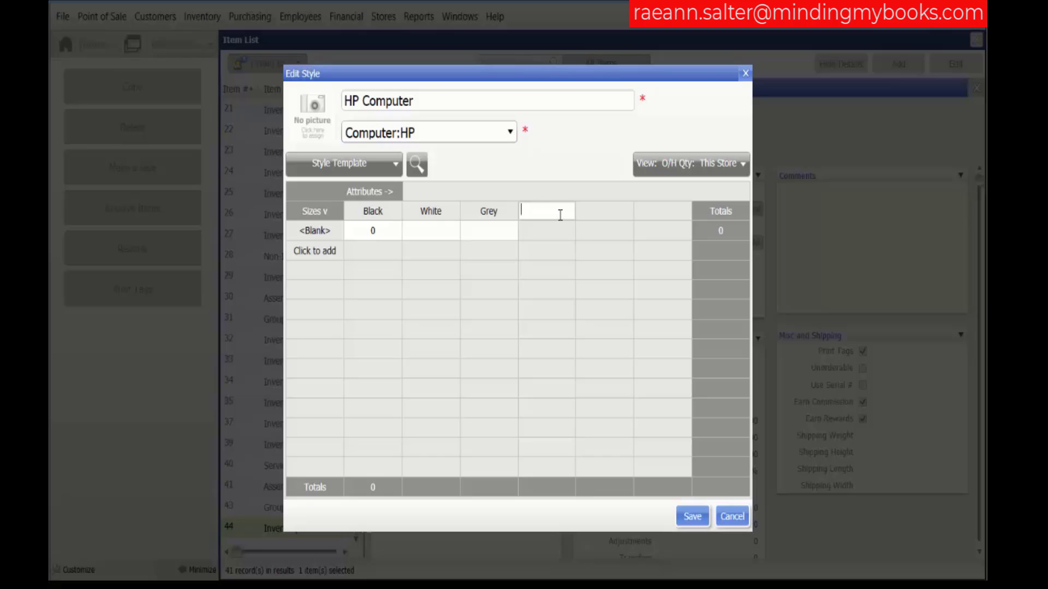
text(Blue)
key(Return)
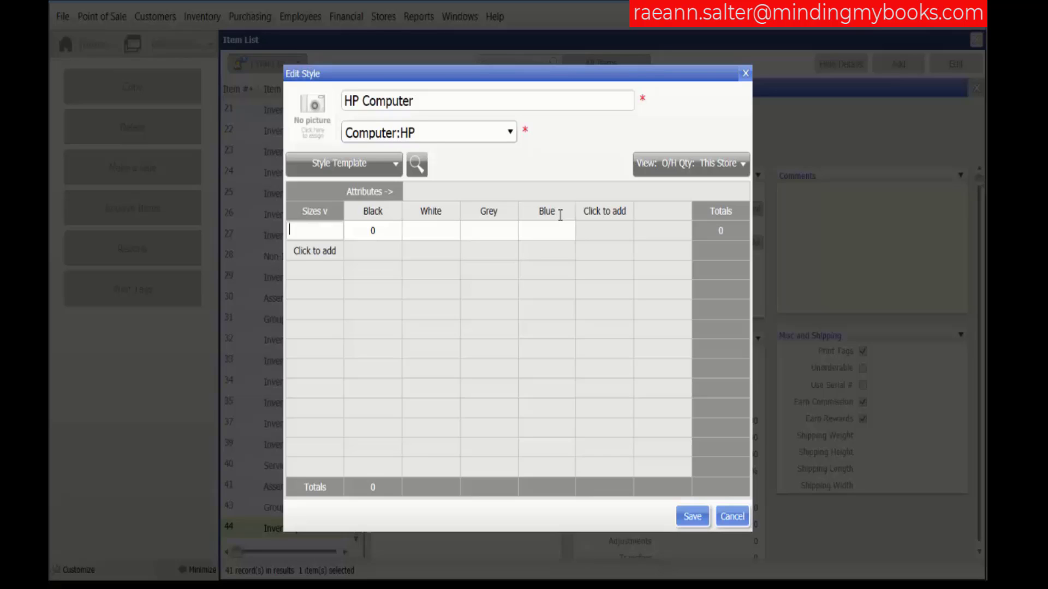
click(613, 209)
text(R)
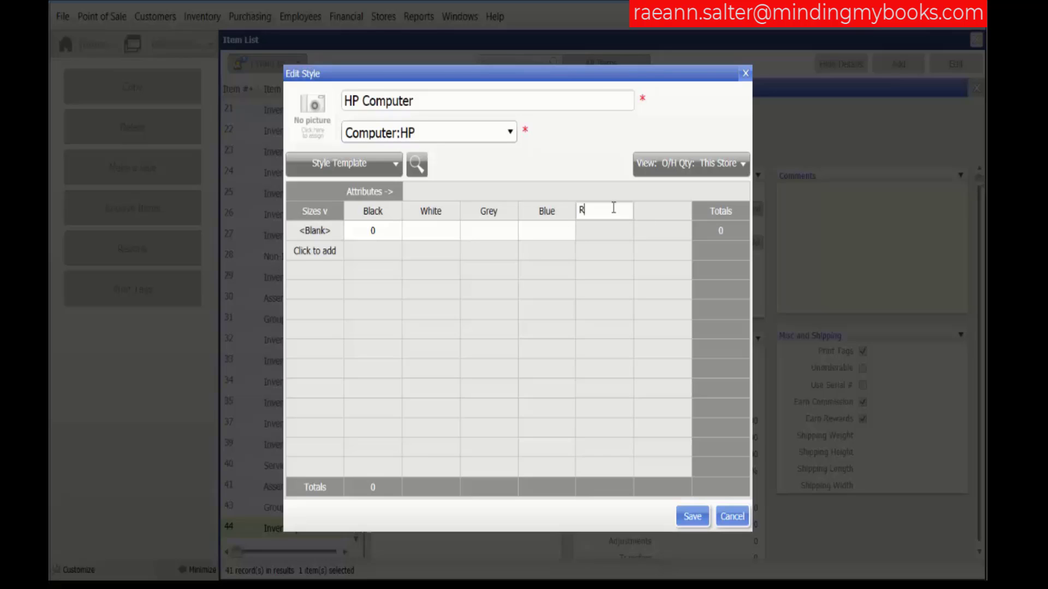
text(ed)
- Enter the sizes 15", 17", 19" and 21" as rows of the style grid
click(300, 225)
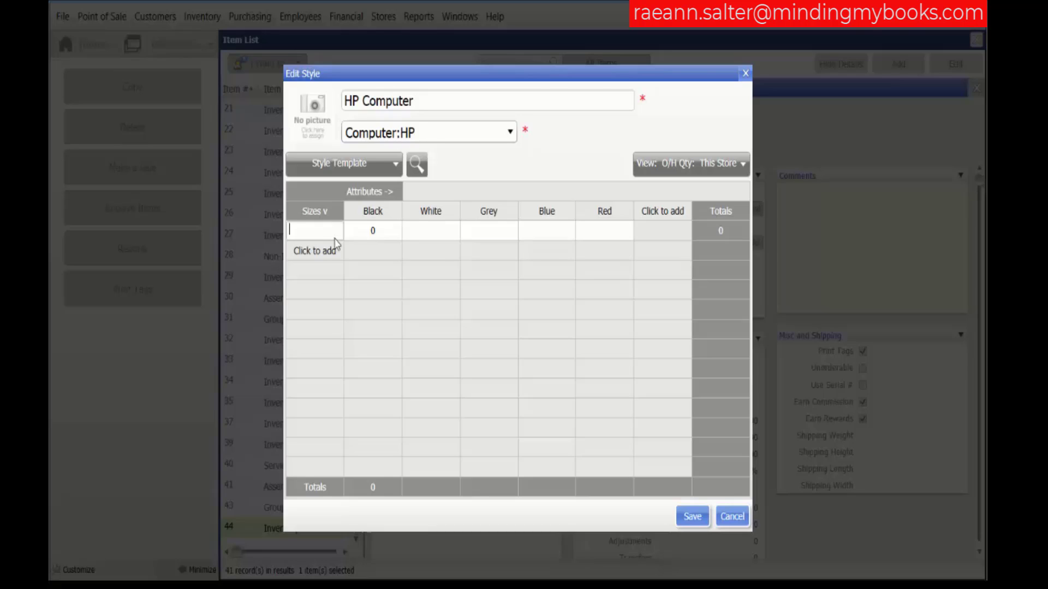
text(15")
click(335, 245)
text(17")
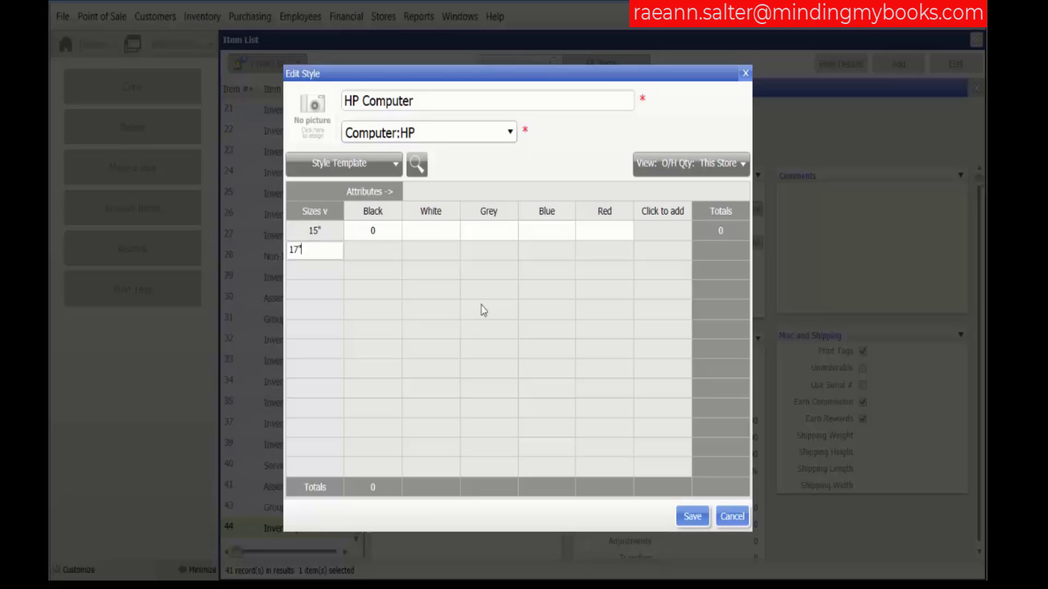
click(328, 270)
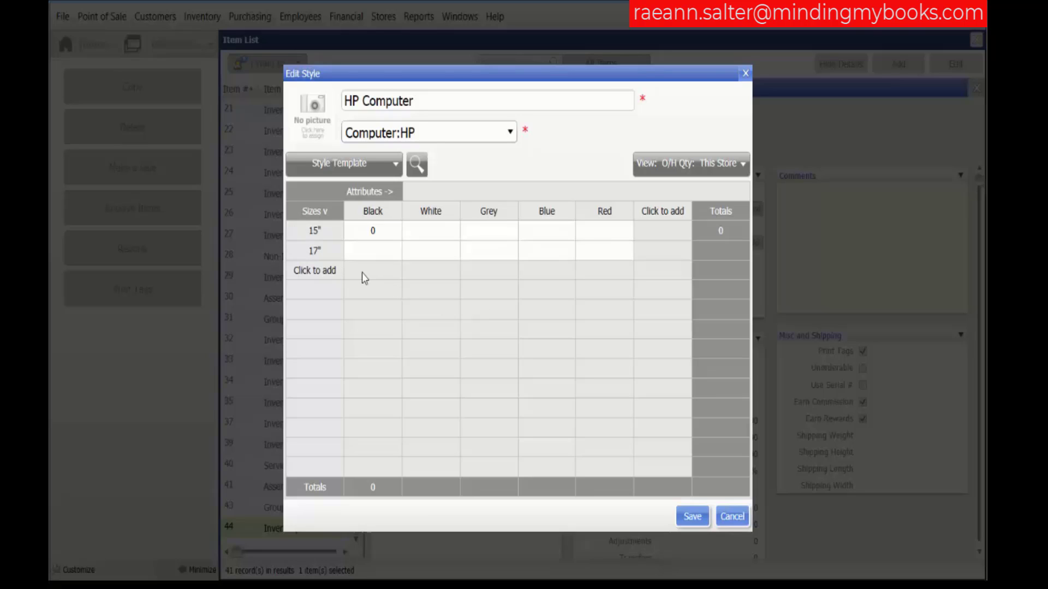
click(330, 272)
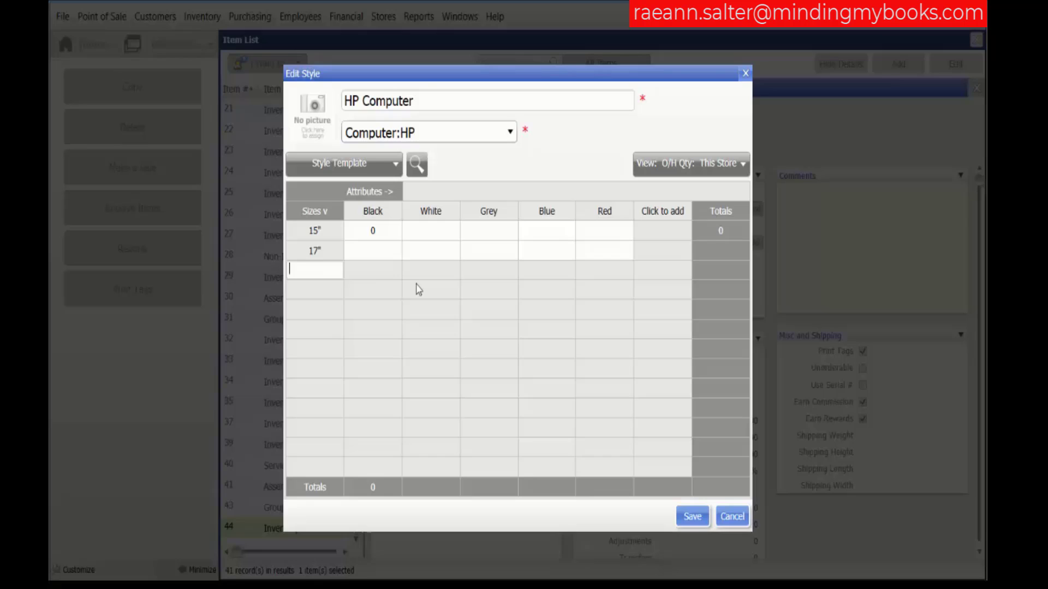
text(19)
click(325, 301)
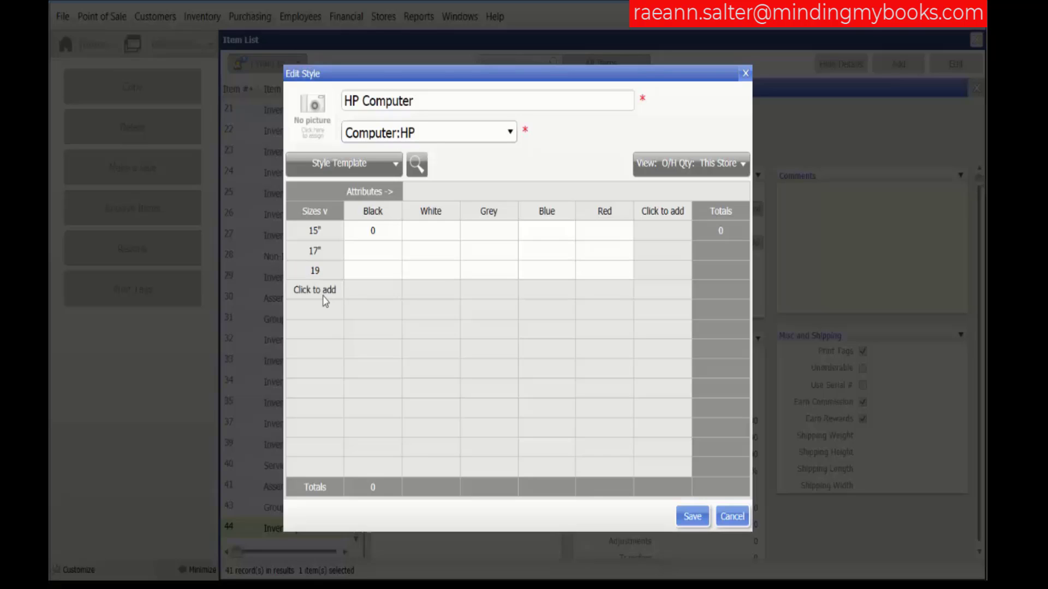
click(329, 269)
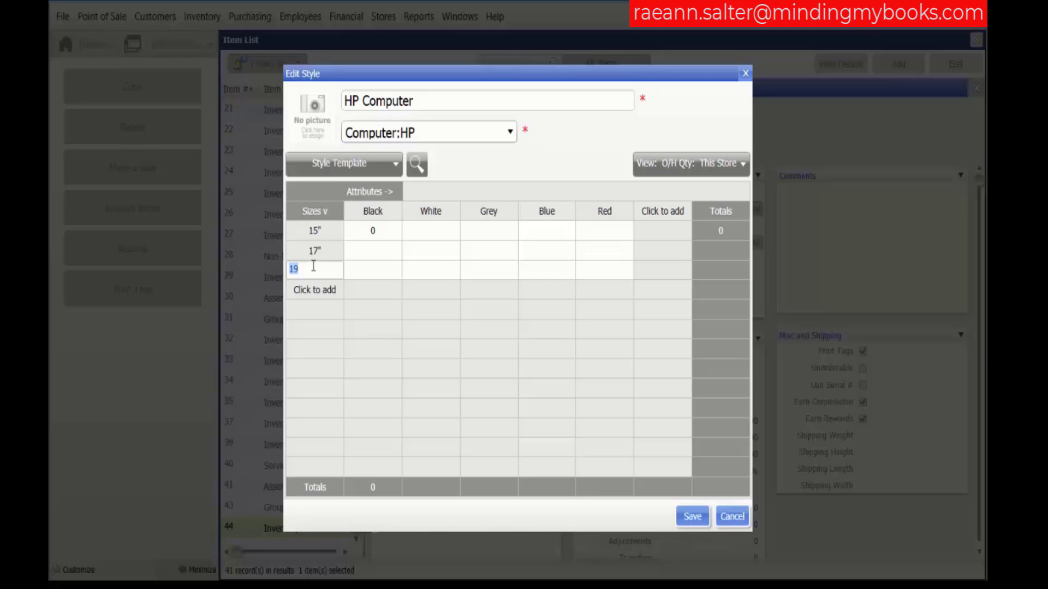
text(19")
click(307, 290)
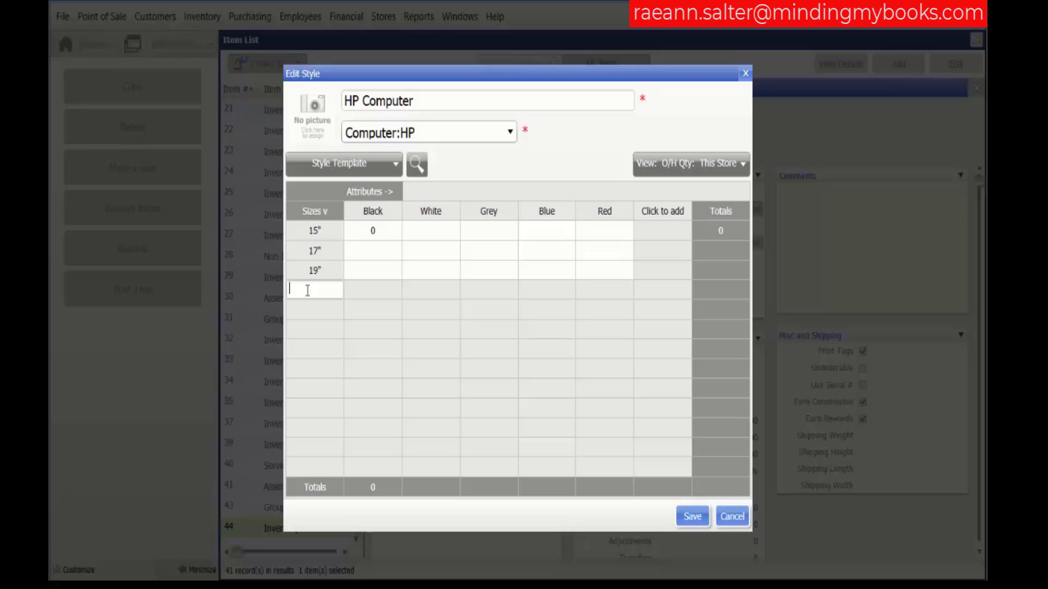
text(21")
click(316, 213)
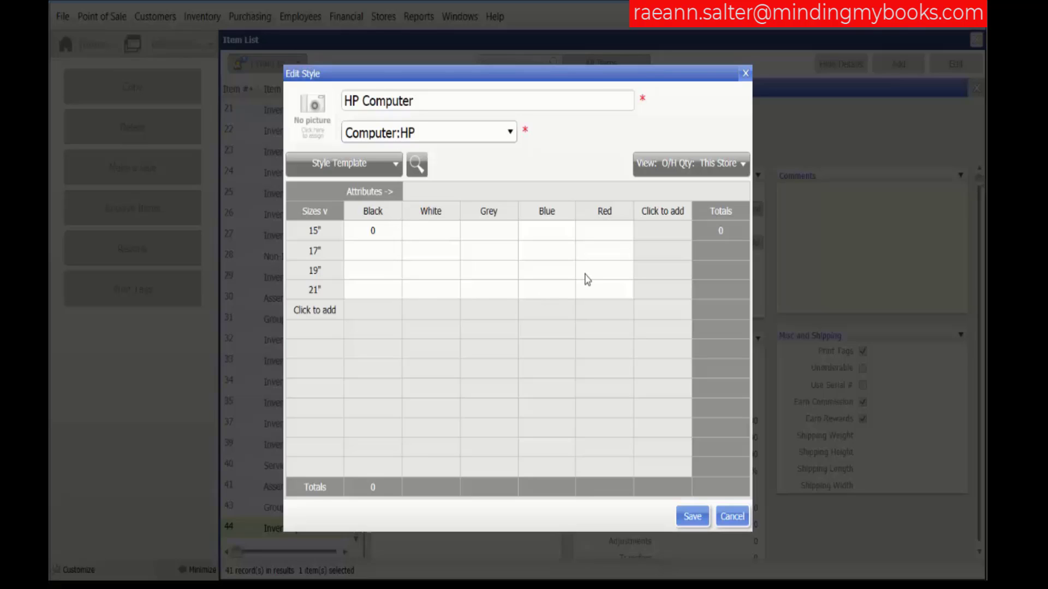
- Set the on-hand quantity of the 15" White and 15" Grey computers to 0
click(392, 232)
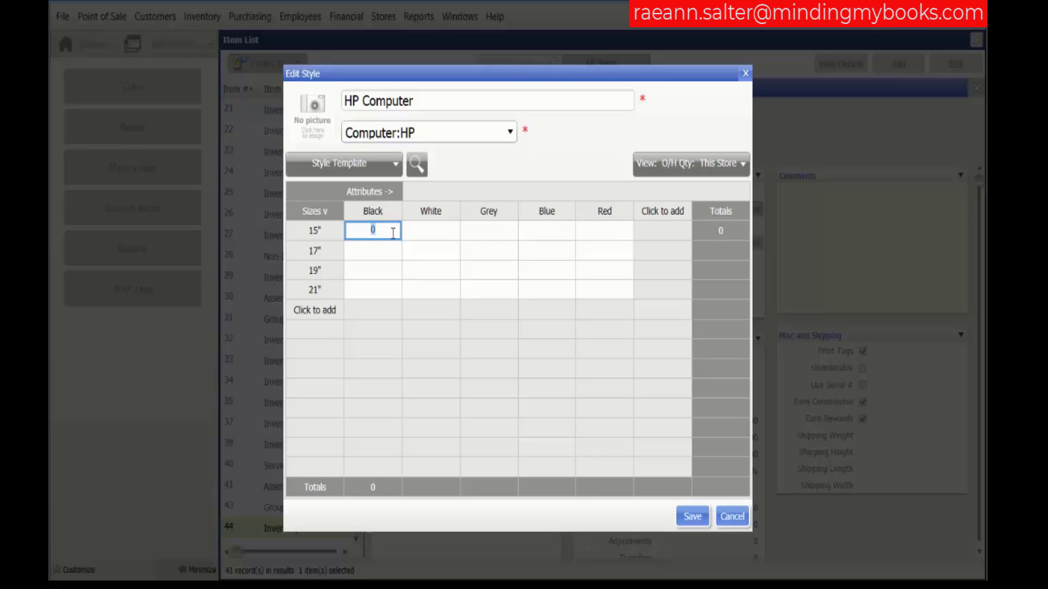
click(442, 232)
text(0)
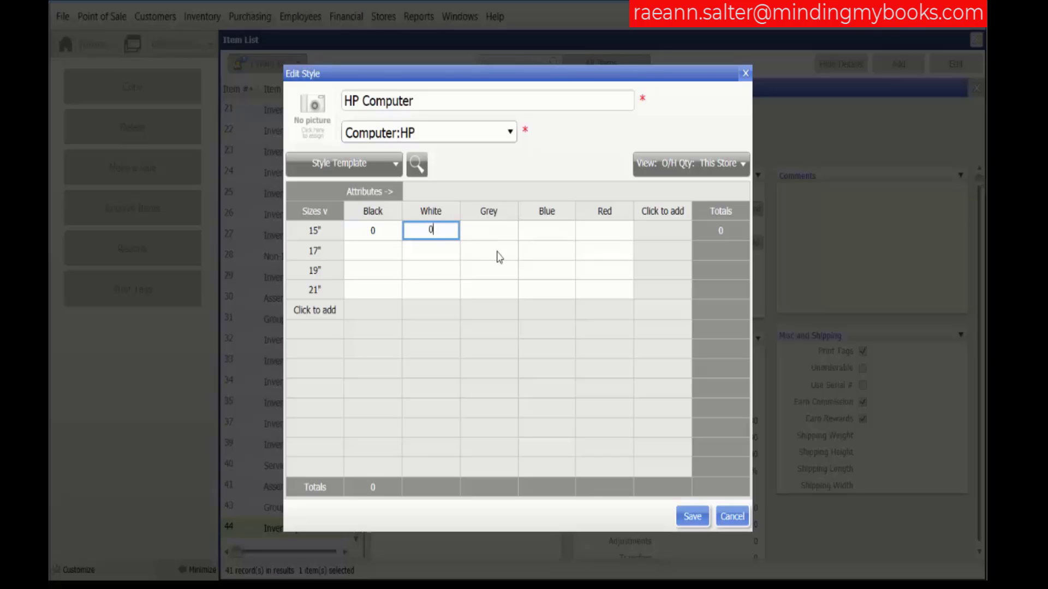
click(500, 231)
text(0)
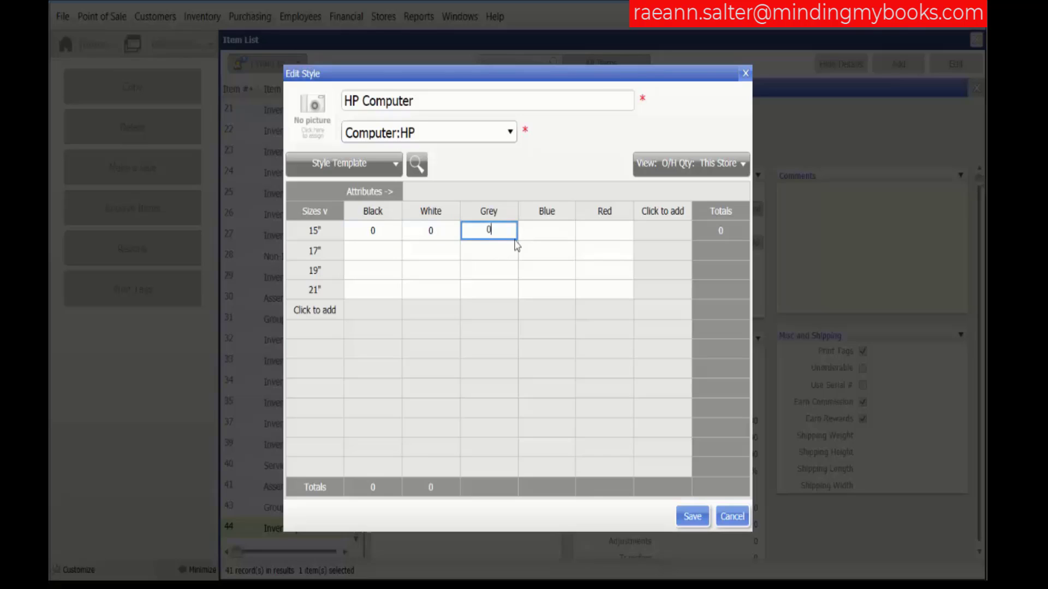
- Set the 17" on-hand quantities to 8 for Black, 4 for White and 8 for Blue
click(385, 255)
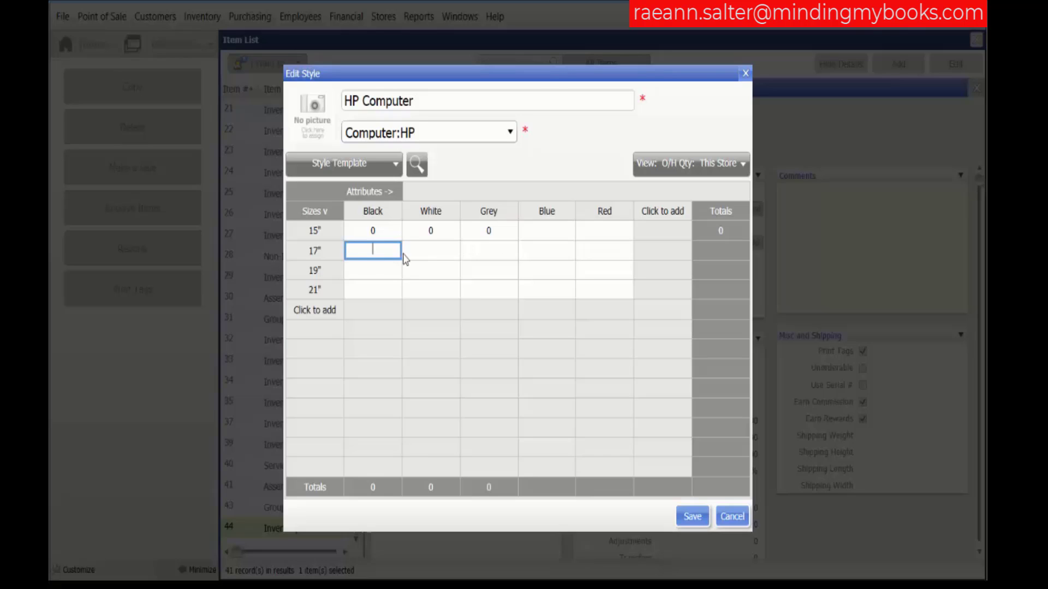
text(8)
click(433, 255)
text(4)
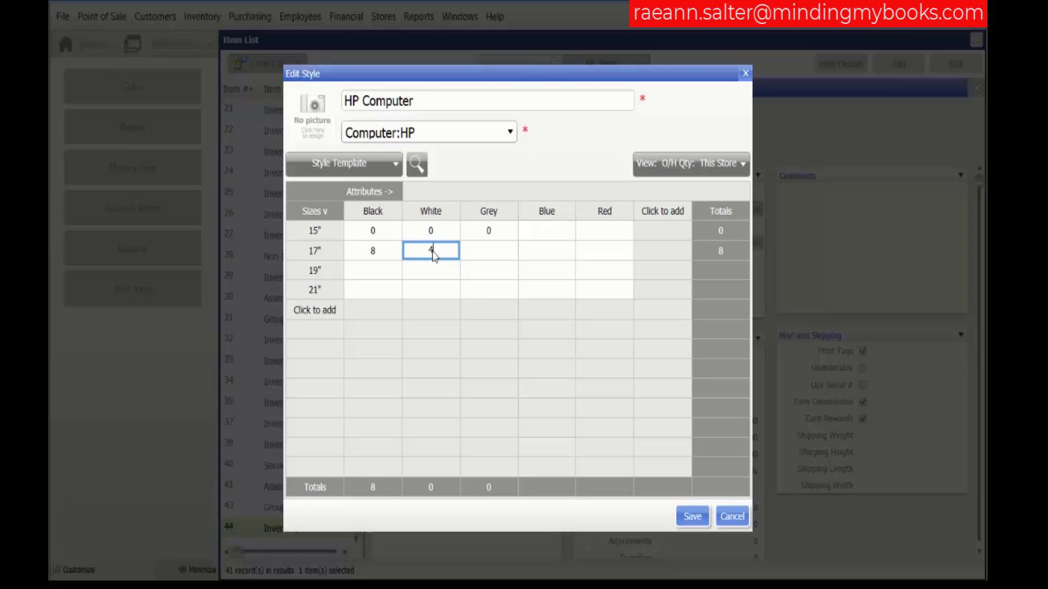
click(555, 256)
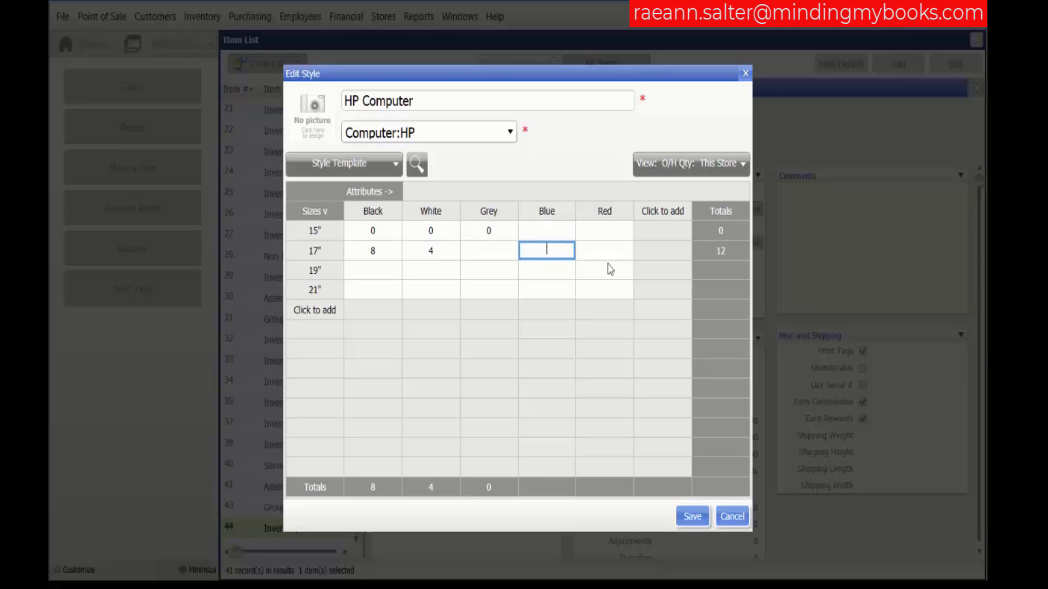
text(8)
- Set the on-hand quantity to 8 for the 19" Red and 0 for the 21" Black and 19" Black computers
click(607, 270)
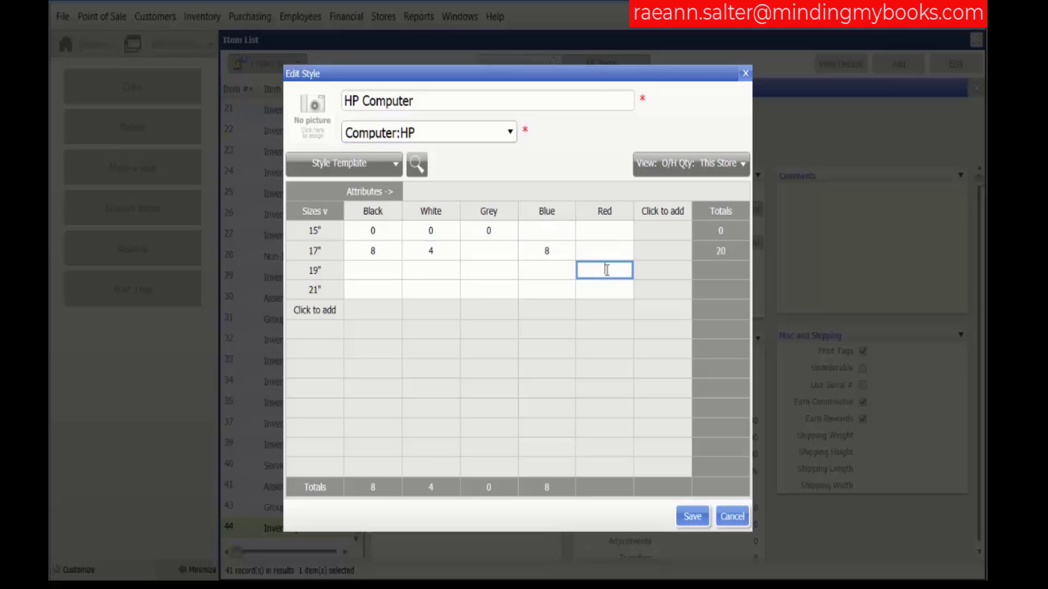
text(8)
click(380, 295)
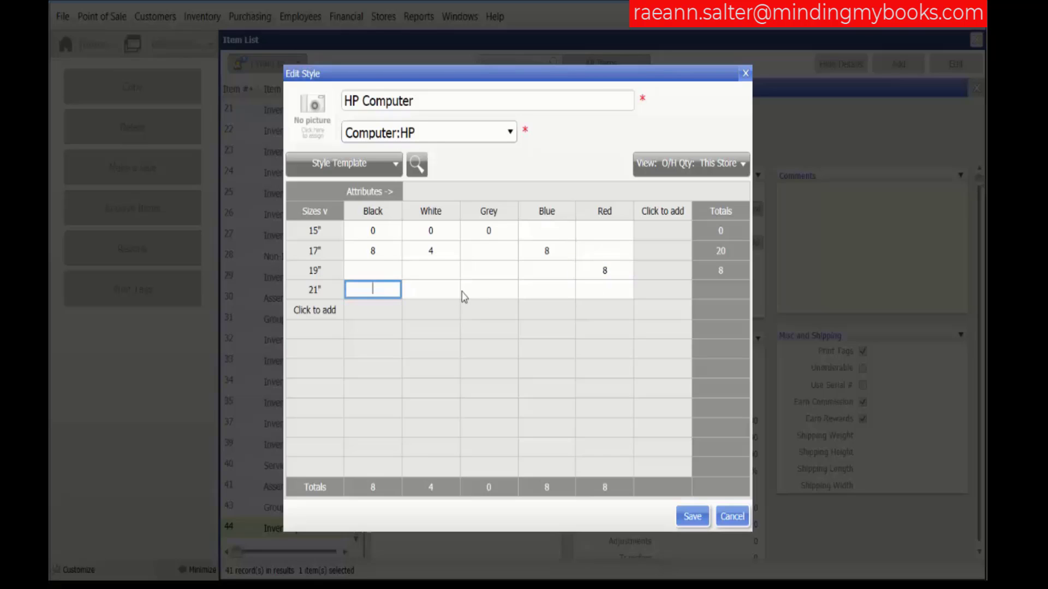
text(0)
click(367, 257)
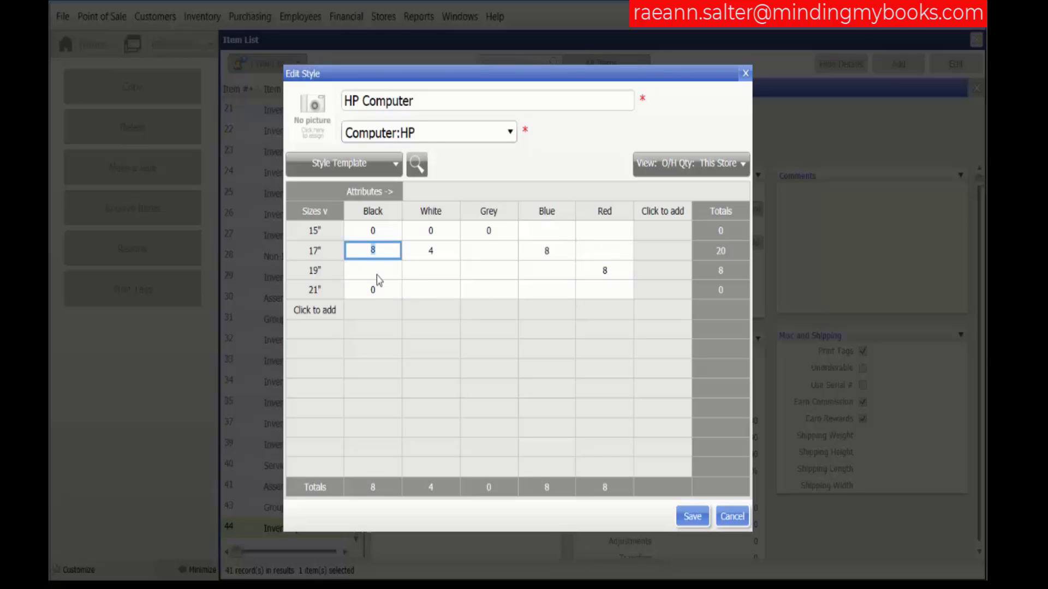
click(377, 273)
text(0)
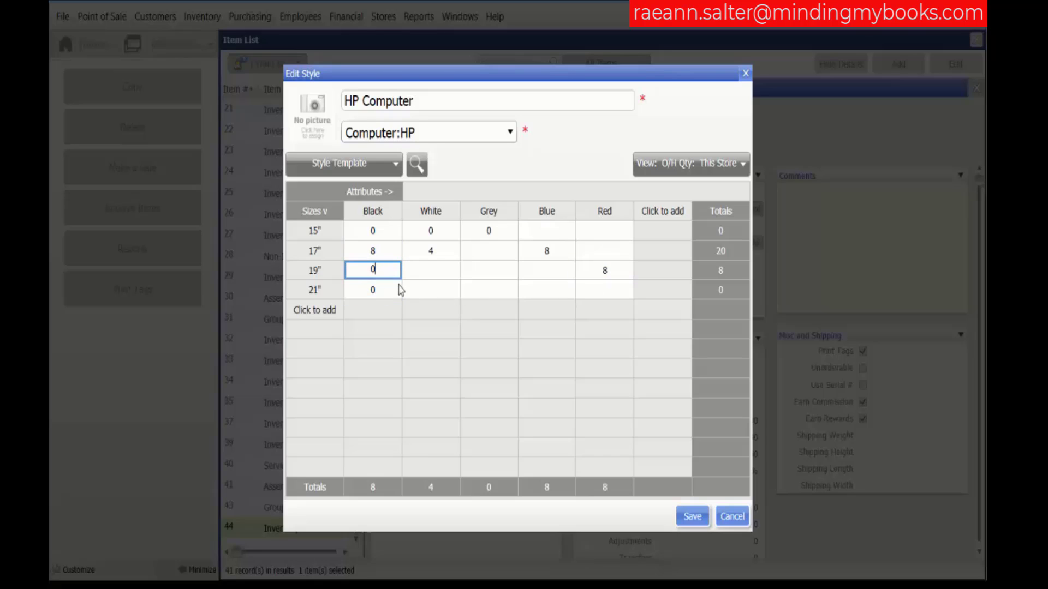
- Set the on-hand quantity of the 19" White and 21" White computers to 0
click(445, 271)
text(0)
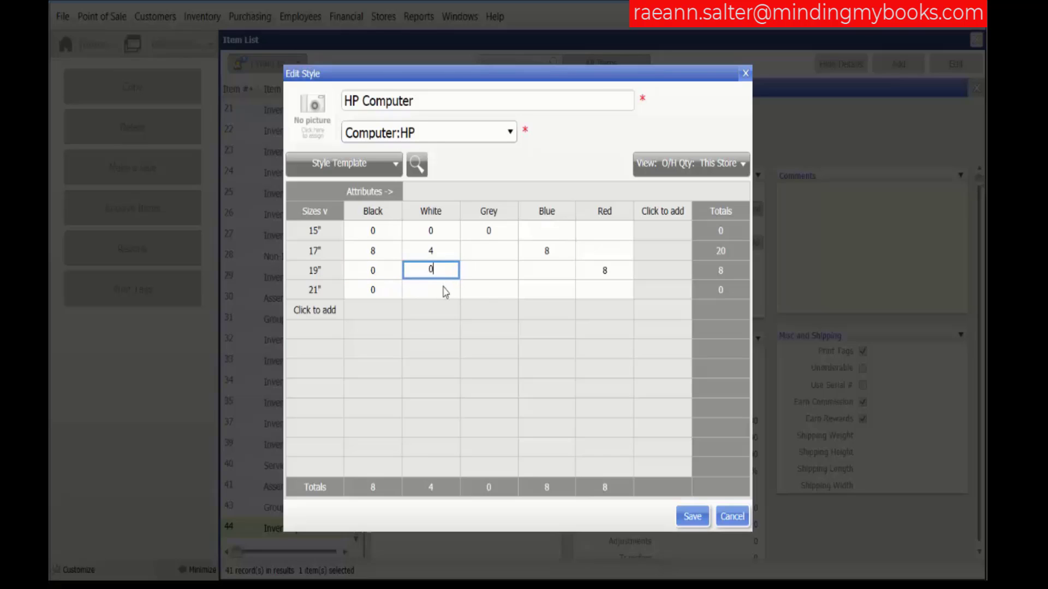
click(446, 290)
text(0)
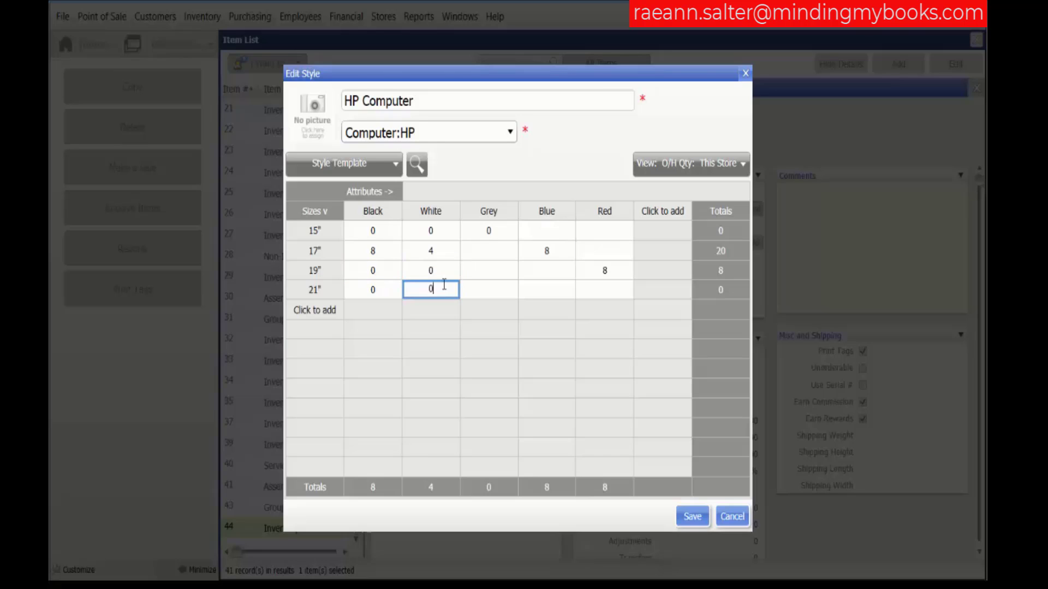
- Set the Grey on-hand quantities to 8 for 17", 0 for 19" and 9 for 21"
click(496, 254)
text(8)
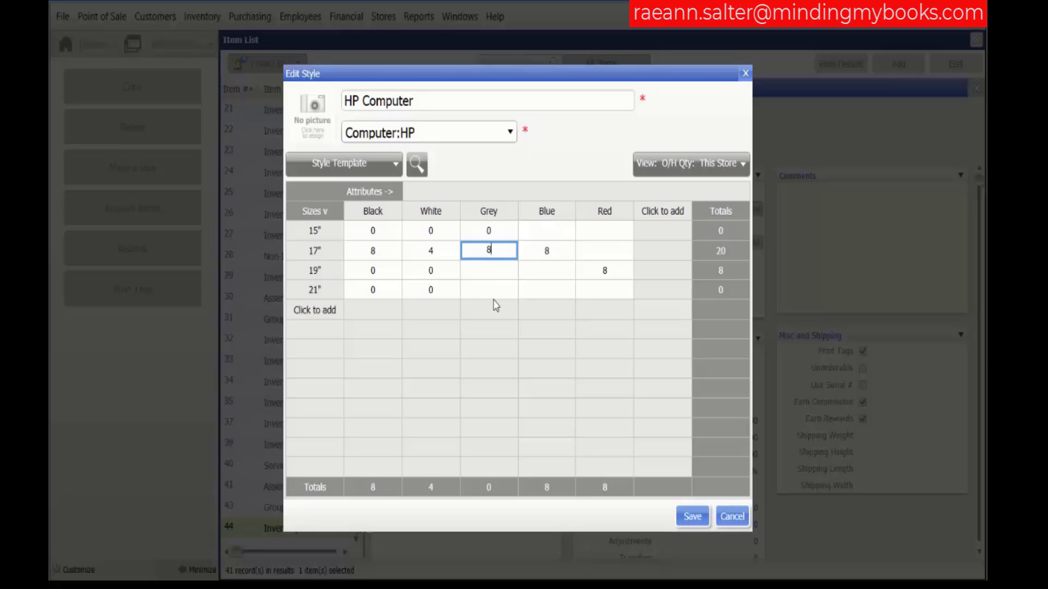
click(493, 271)
text(0)
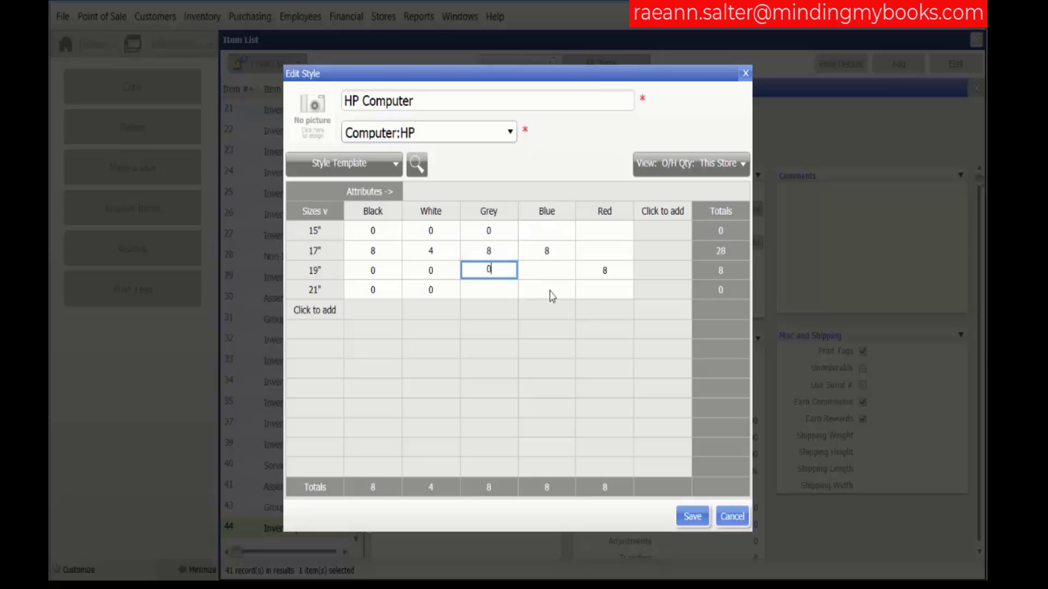
click(513, 294)
text(9)
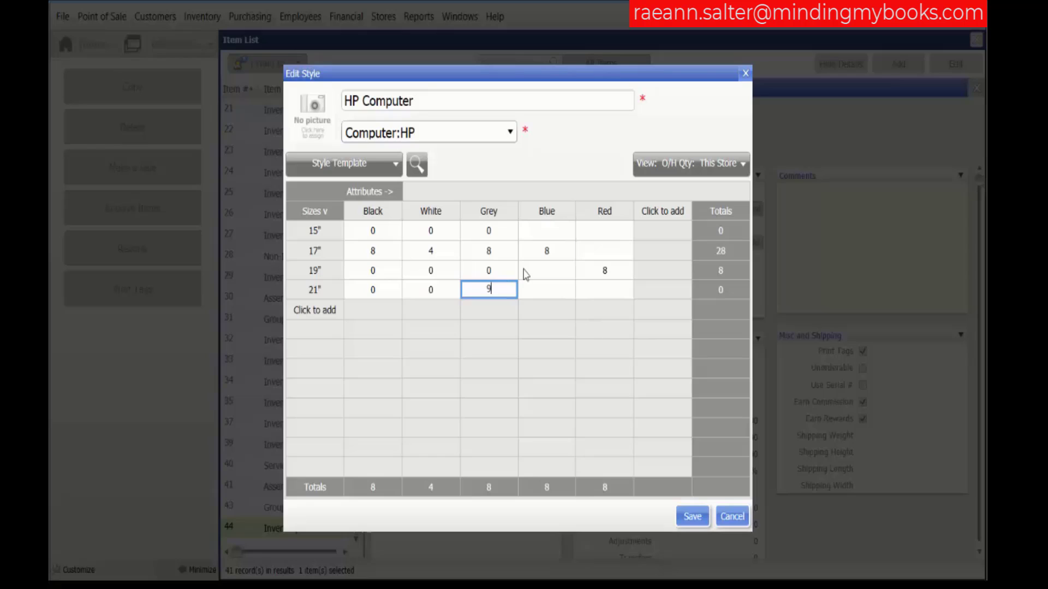
- Set the Blue on-hand quantities to 0 for 15", 7 for 19" and 2 for 21"
click(546, 235)
text(0)
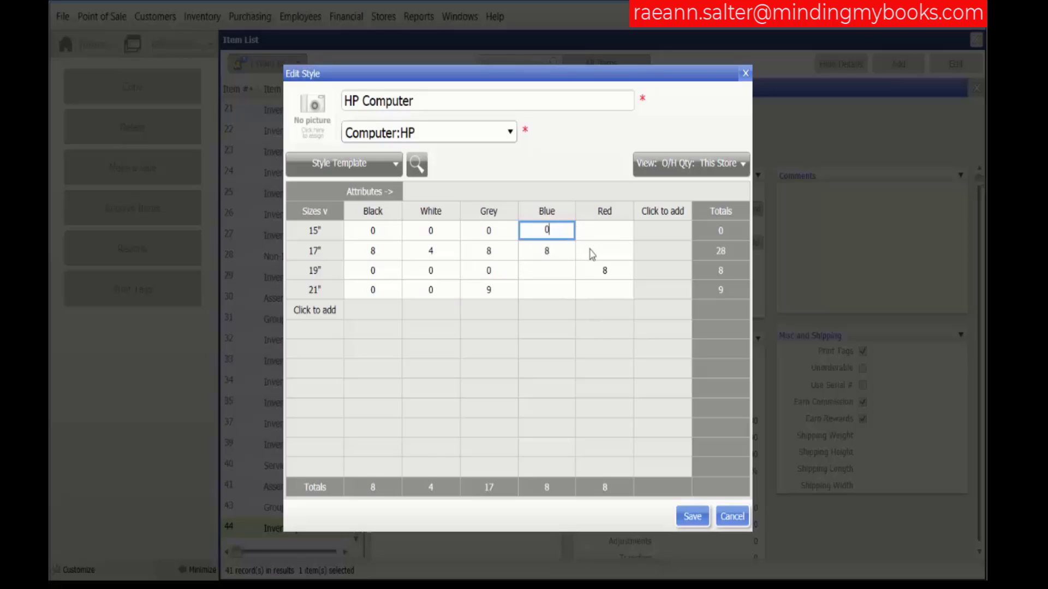
click(555, 271)
text(7)
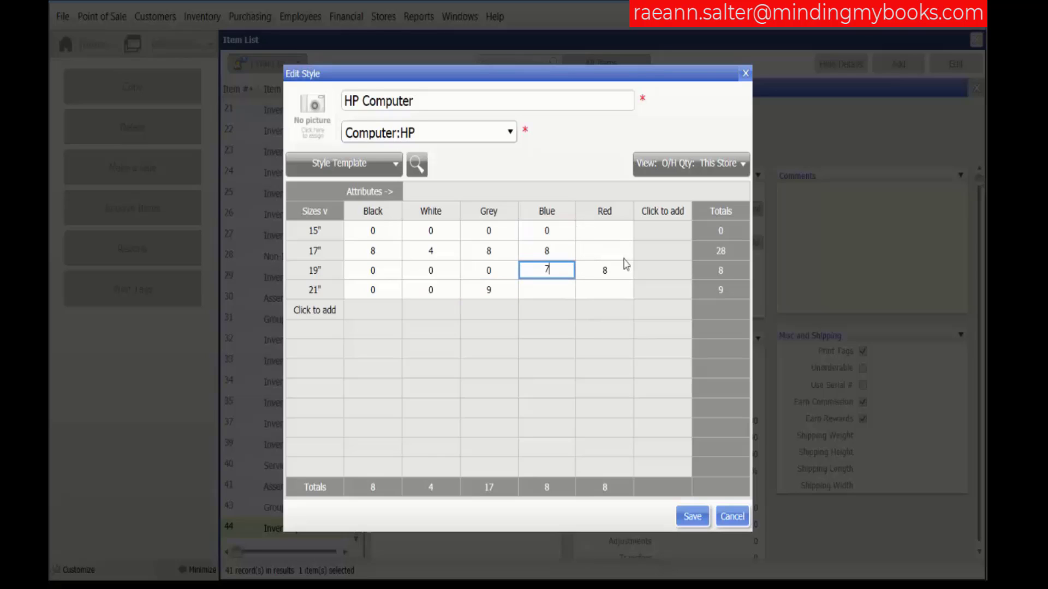
click(562, 290)
text(2)
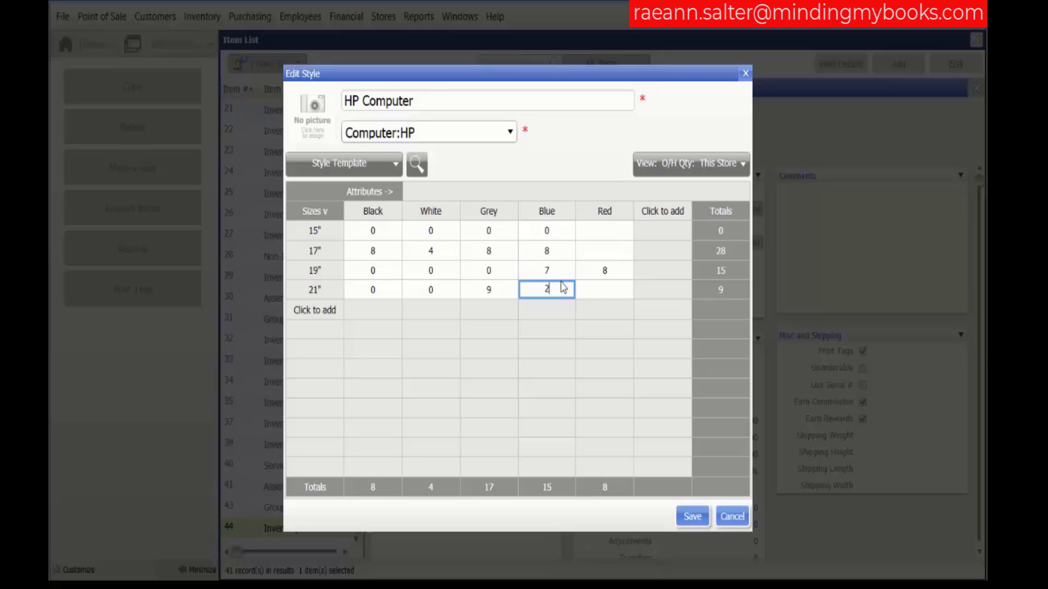
- Set the Red on-hand quantities to 6 for 21", 7 for 15" and 9 for 17"
click(610, 289)
text(+6)
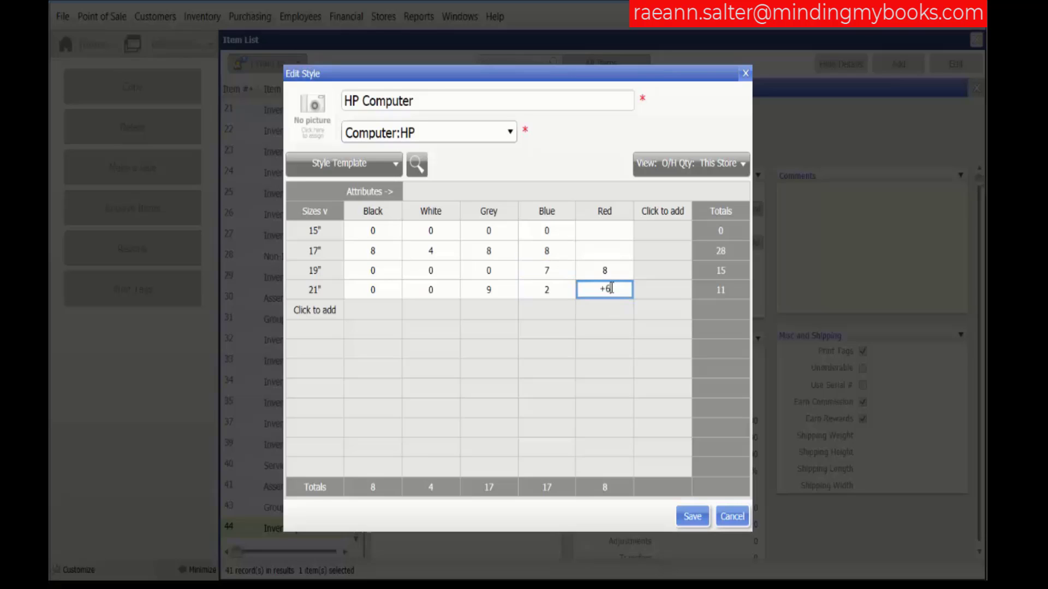
key(BackSpace)
key(BackSpace)
text(6)
click(612, 231)
text(7)
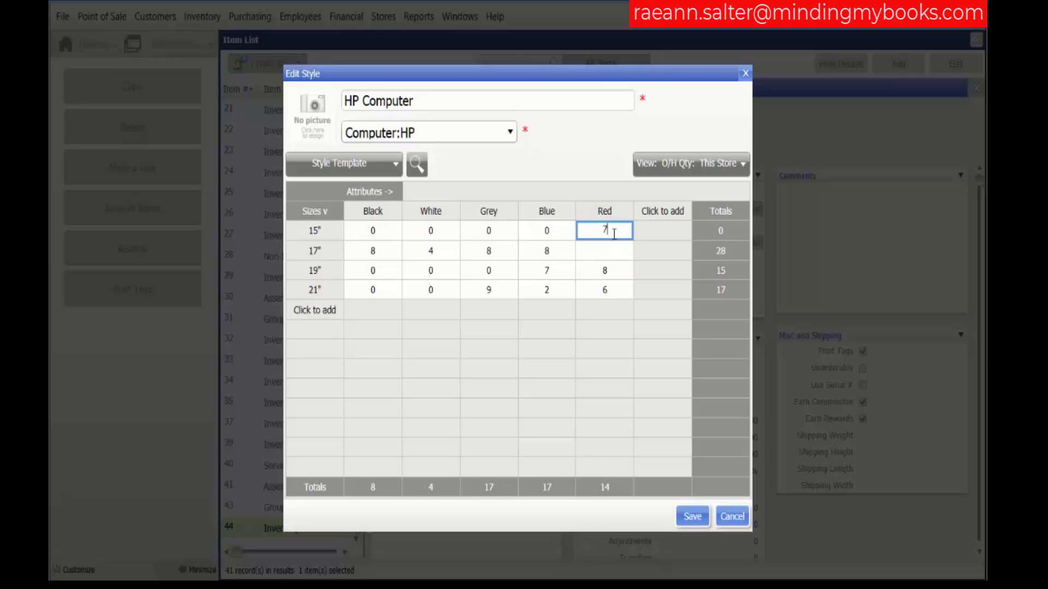
click(617, 253)
text(9)
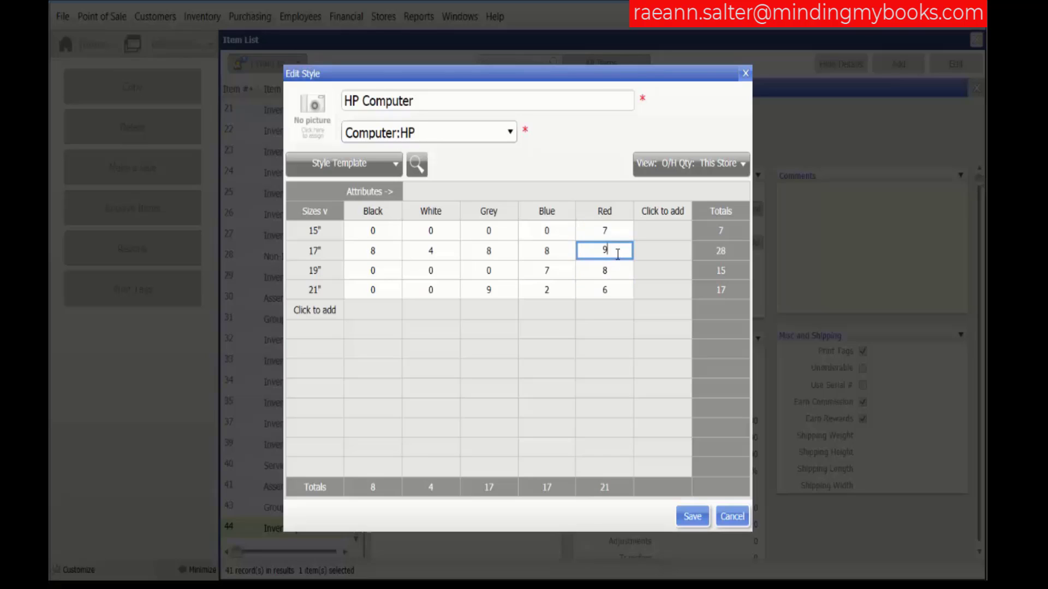
click(624, 273)
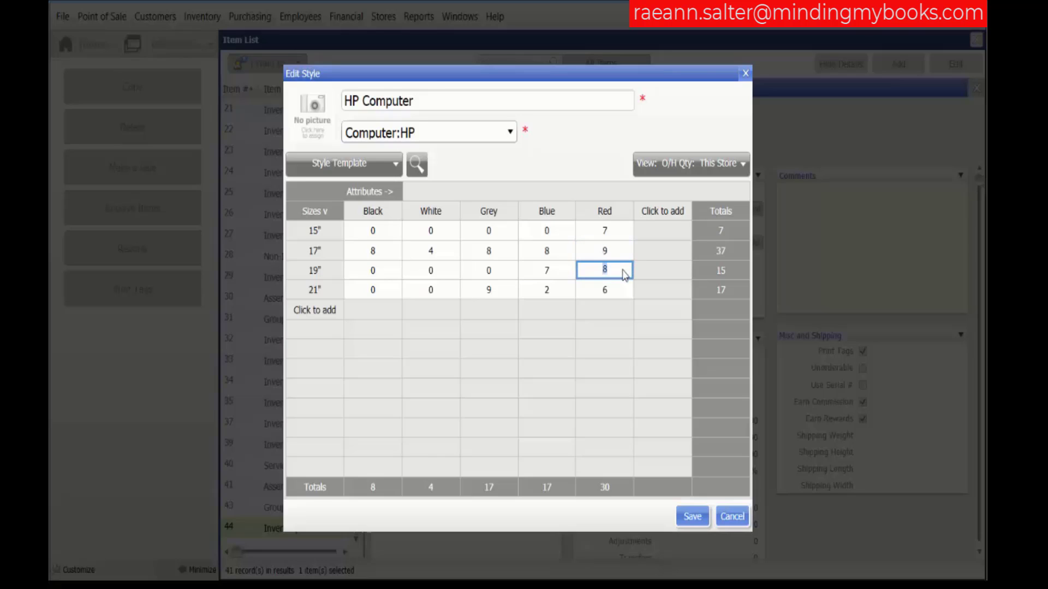
- Save the HP Computer style grid and close the item details to show the full item list
click(692, 516)
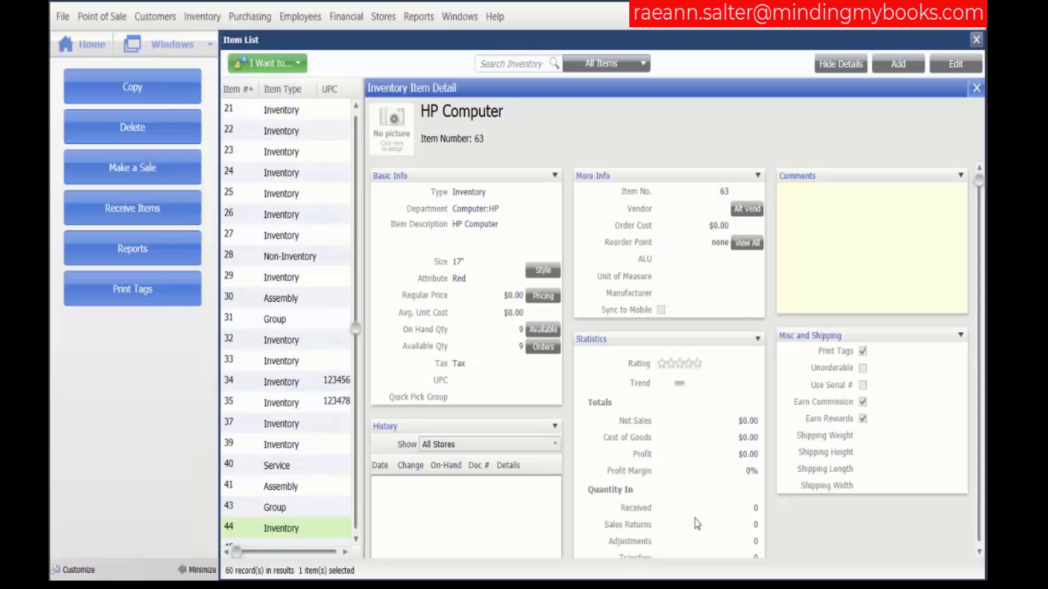
click(977, 90)
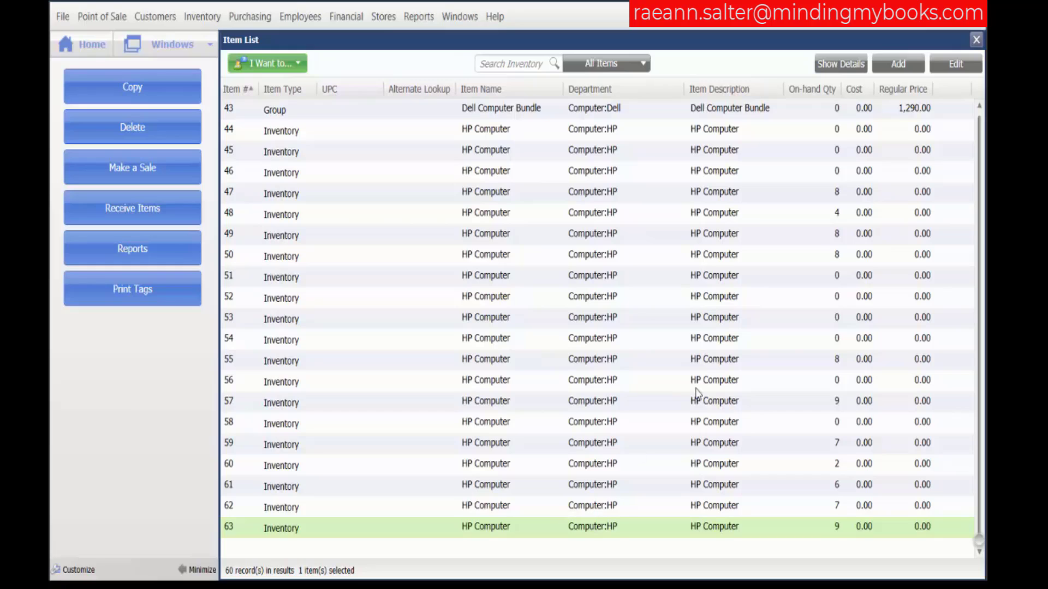
- Open the 15" Black HP Computer, item 44, for editing
click(972, 72)
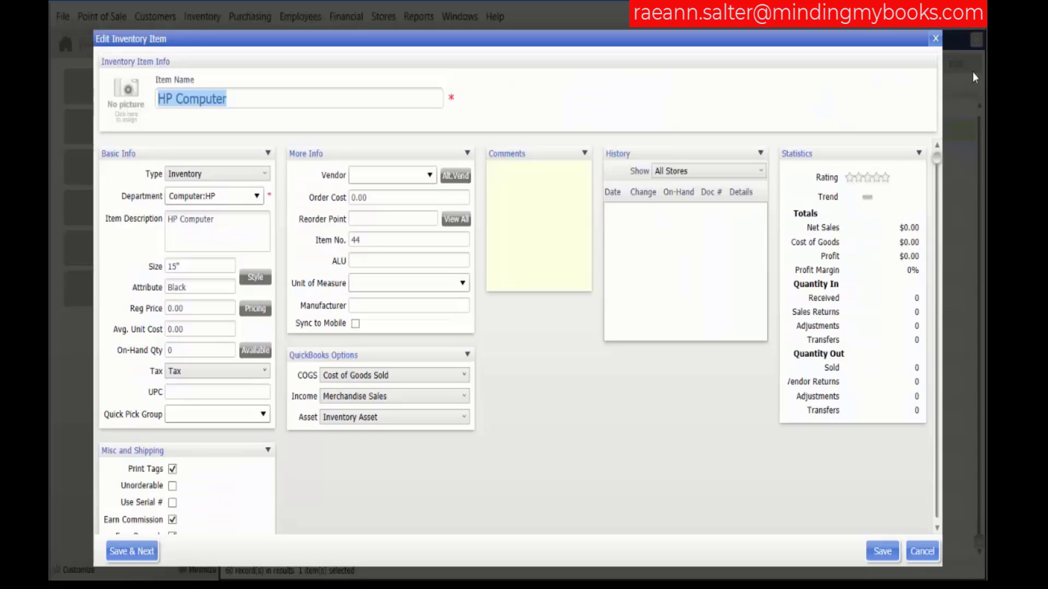